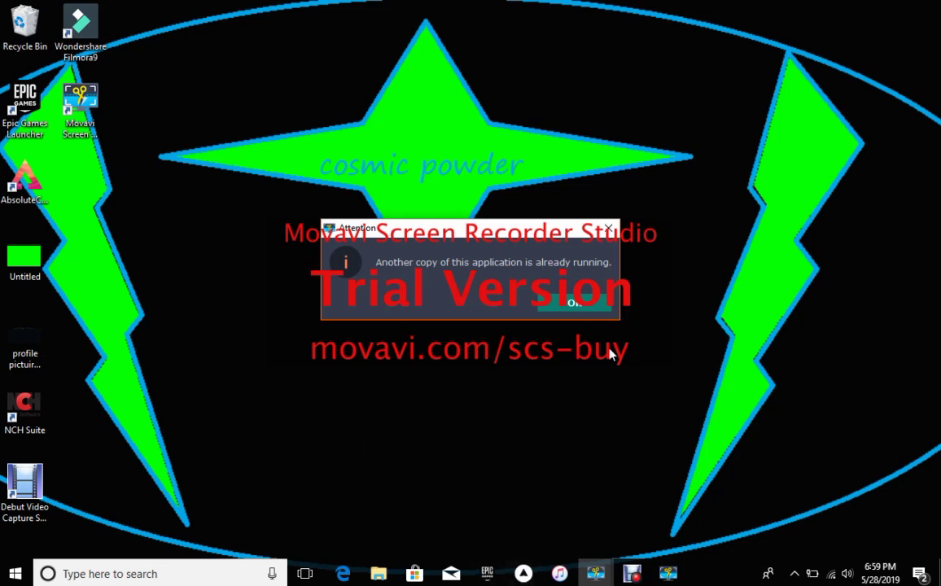
- Dismiss the Attention warning in Edge and close the browser window
click(572, 303)
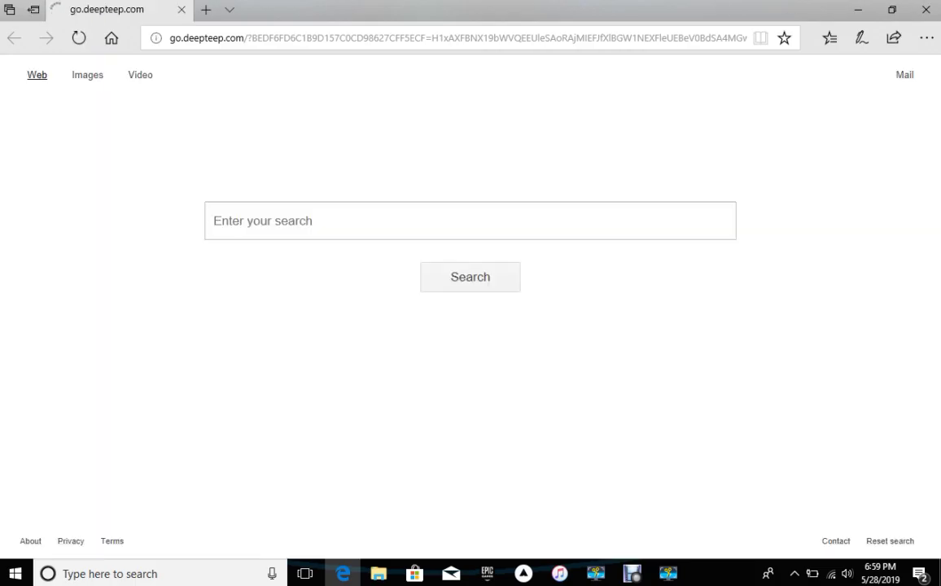
click(934, 14)
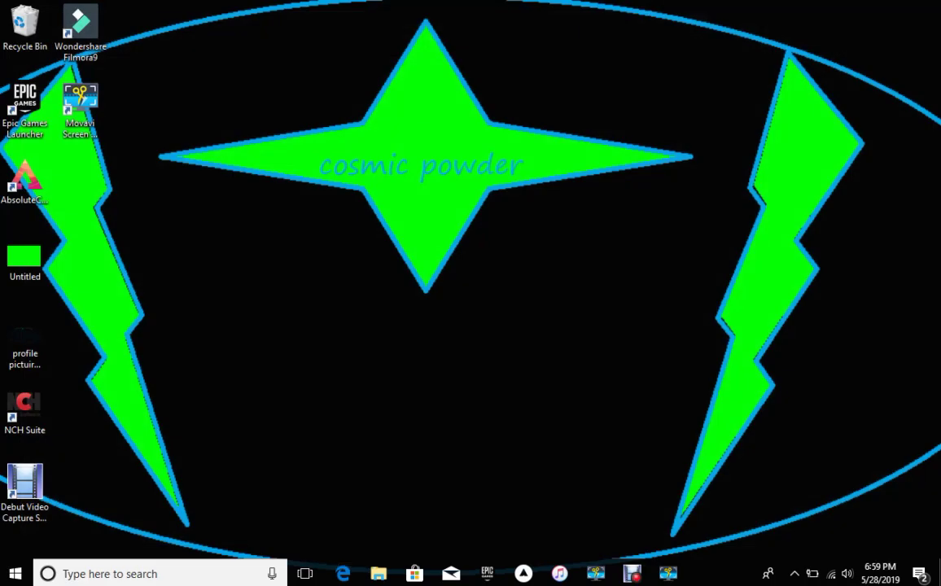
- Open the Start menu to browse the installed apps for Paint
click(27, 573)
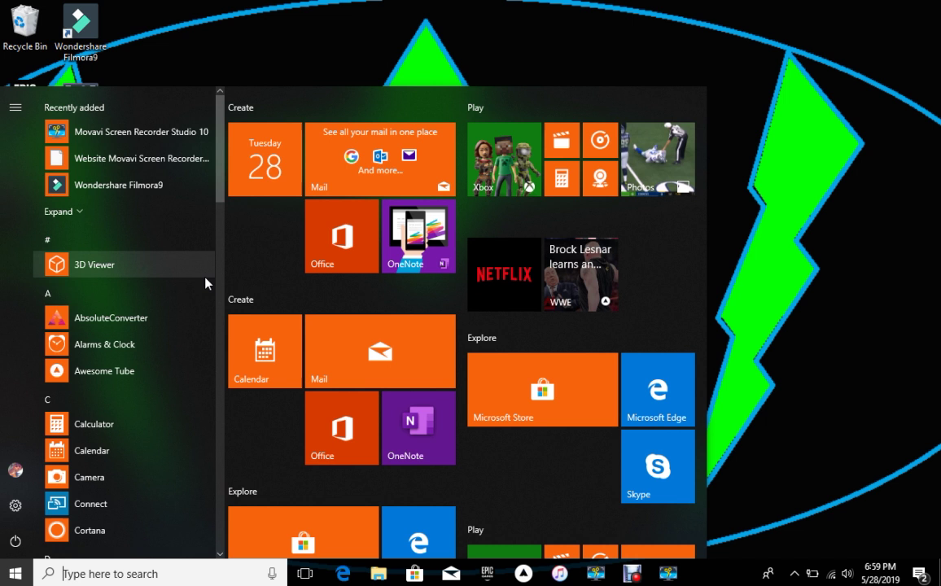
scroll(167, 281, down, 1)
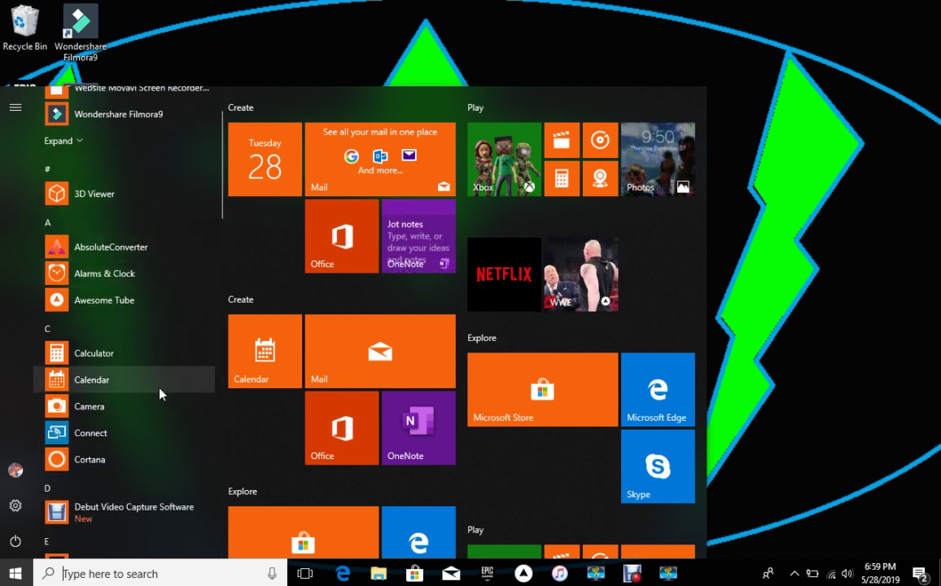
scroll(159, 391, down, 4)
scroll(157, 389, down, 2)
scroll(158, 388, down, 3)
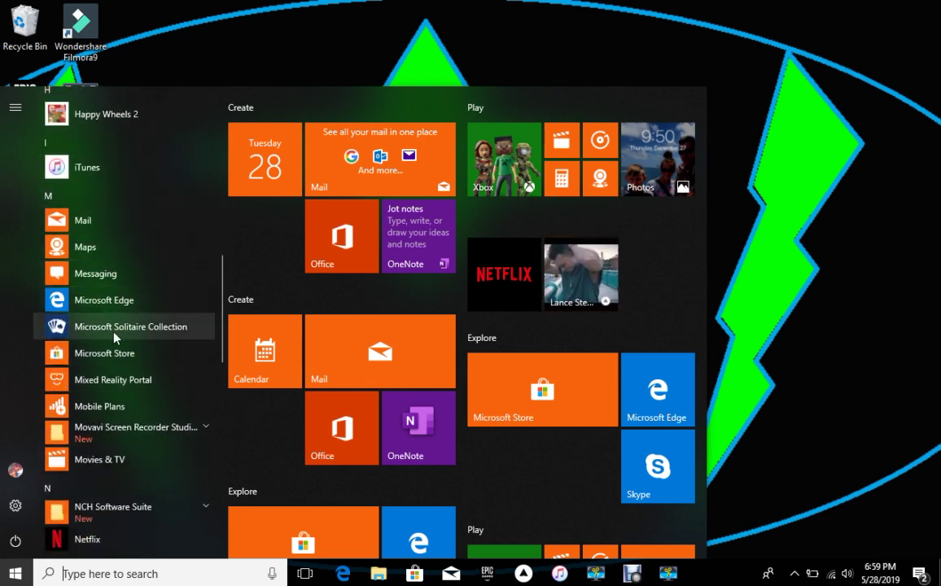
scroll(120, 346, down, 2)
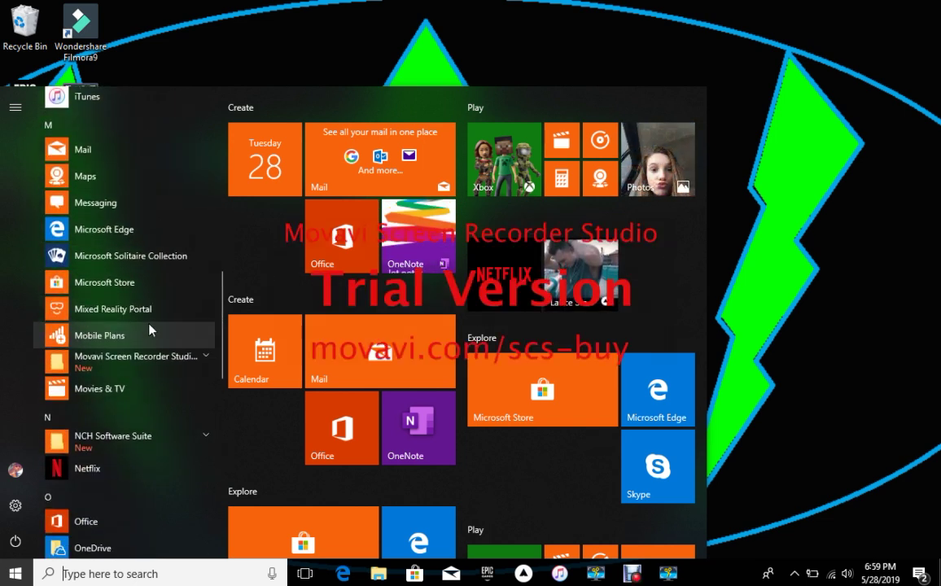
scroll(120, 344, down, 1)
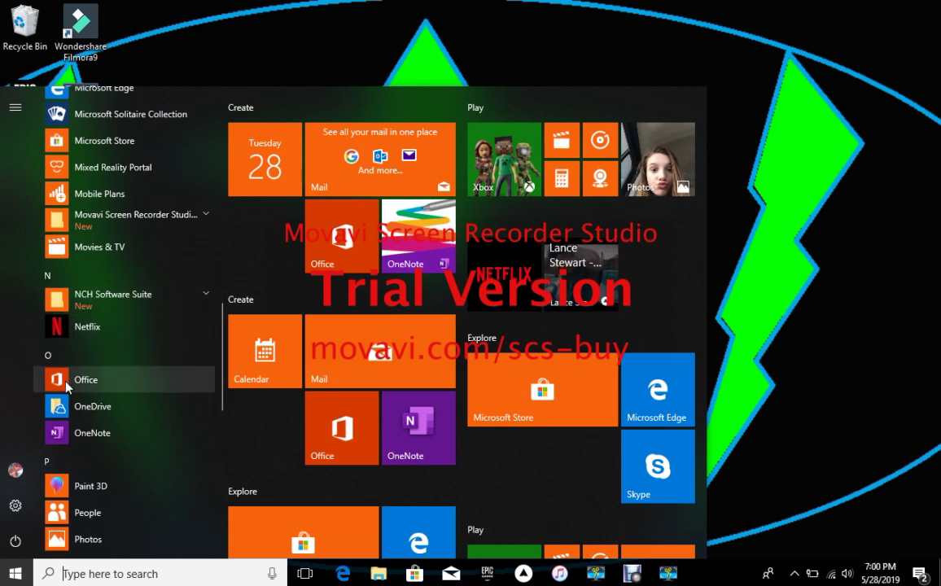
scroll(79, 399, down, 1)
scroll(75, 419, down, 2)
scroll(71, 396, down, 3)
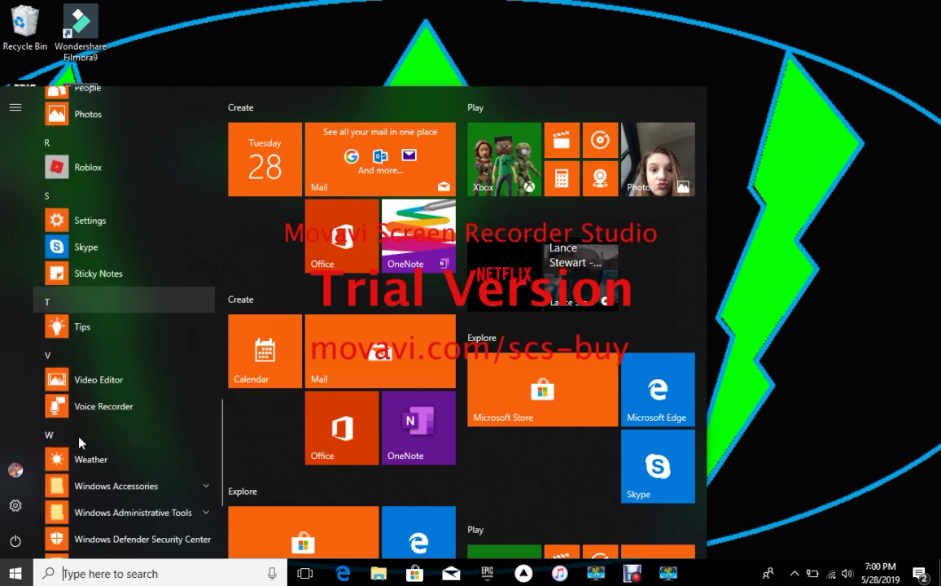
scroll(71, 236, down, 1)
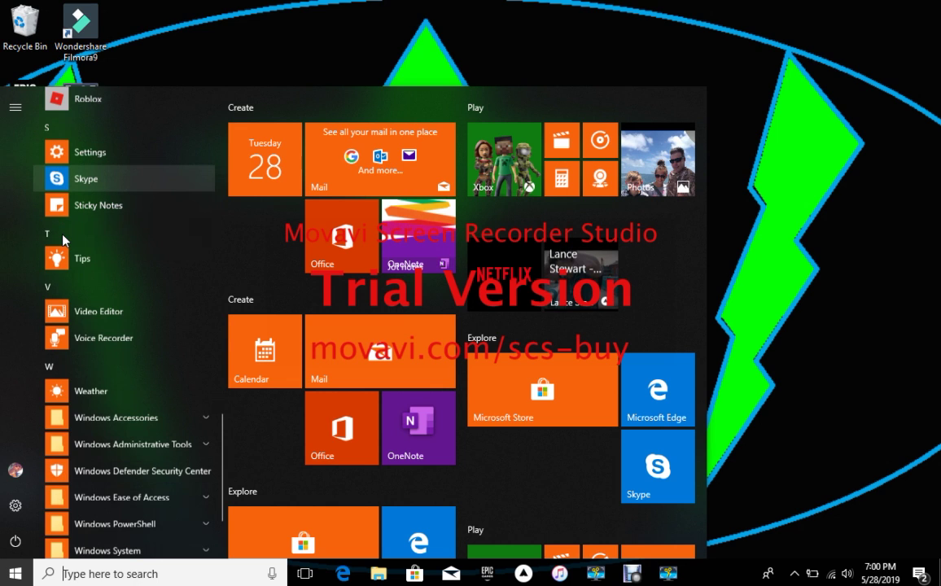
scroll(72, 260, down, 1)
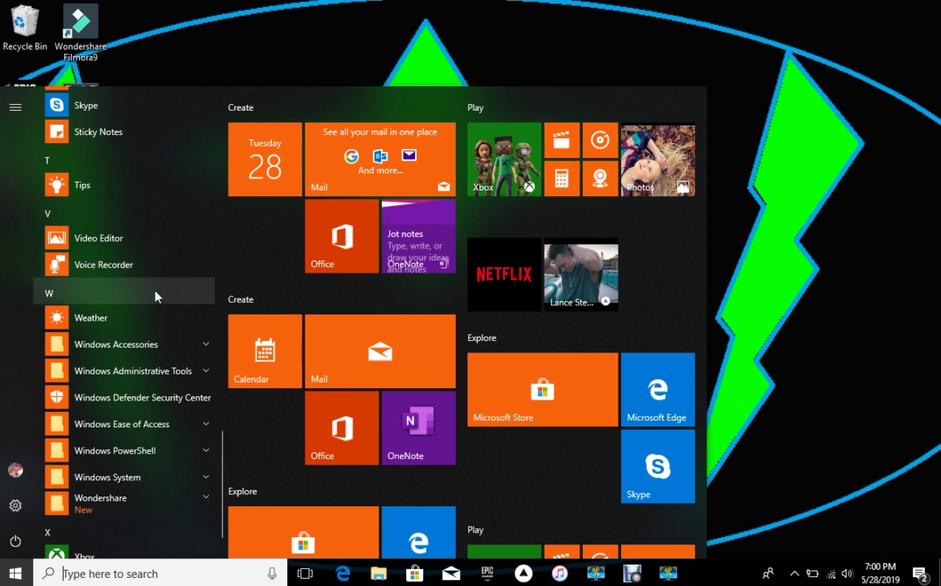
scroll(135, 309, down, 1)
scroll(135, 305, up, 3)
scroll(106, 244, up, 2)
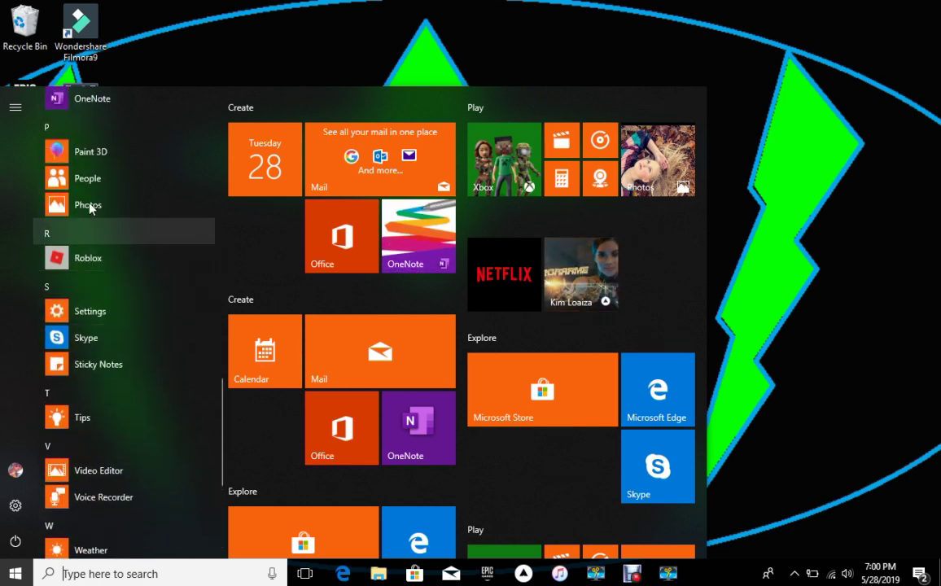
scroll(81, 187, up, 1)
scroll(73, 179, up, 3)
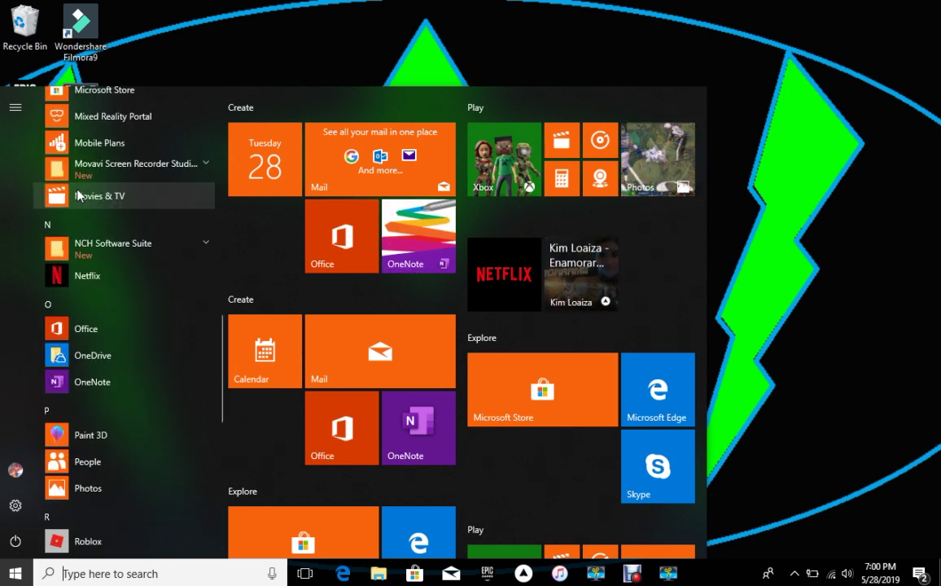
scroll(89, 198, up, 2)
scroll(93, 198, up, 2)
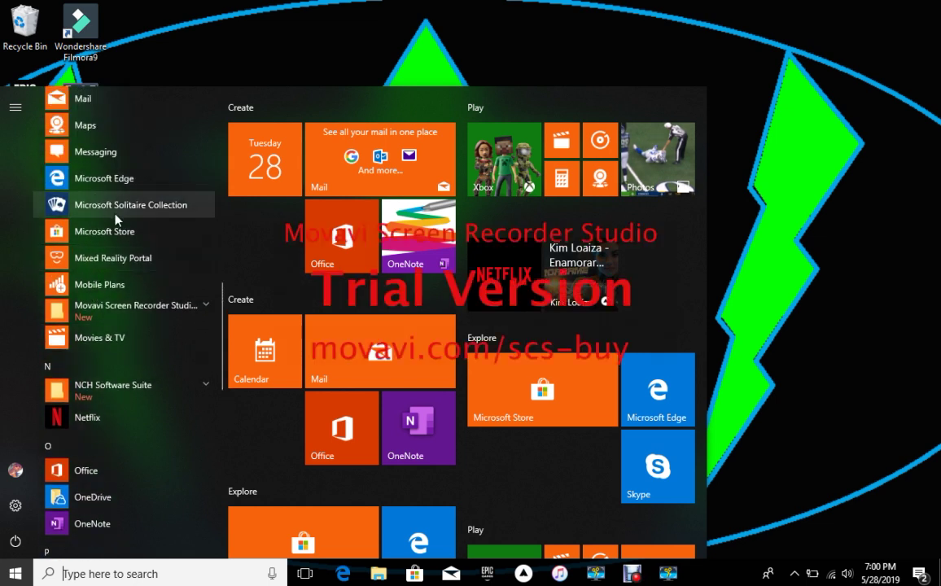
scroll(118, 163, up, 3)
scroll(120, 204, up, 3)
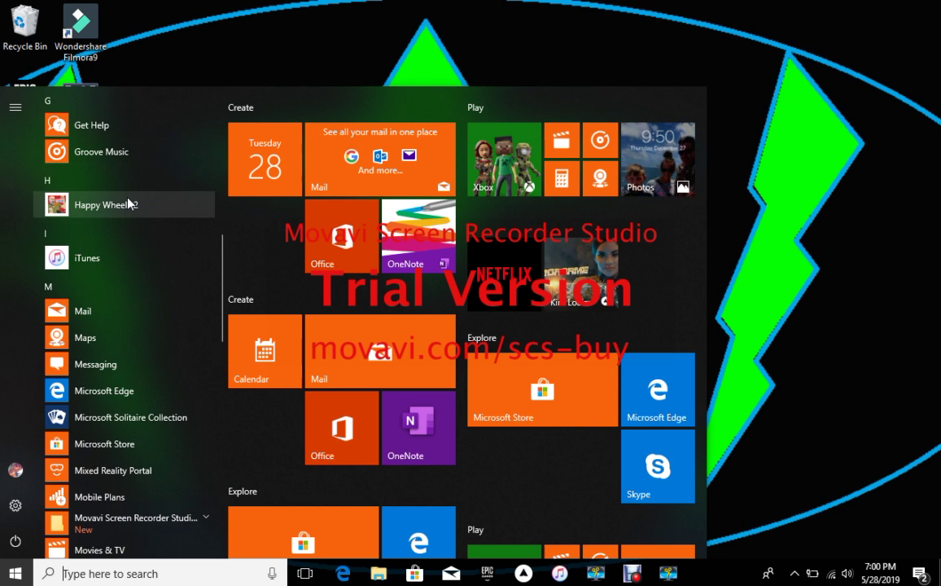
scroll(122, 213, up, 2)
scroll(171, 196, up, 3)
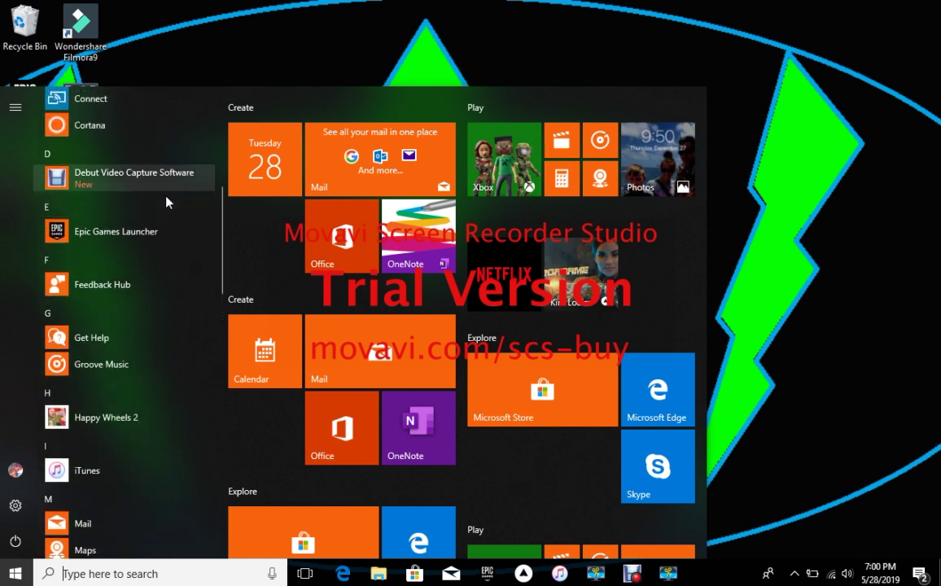
scroll(164, 200, up, 5)
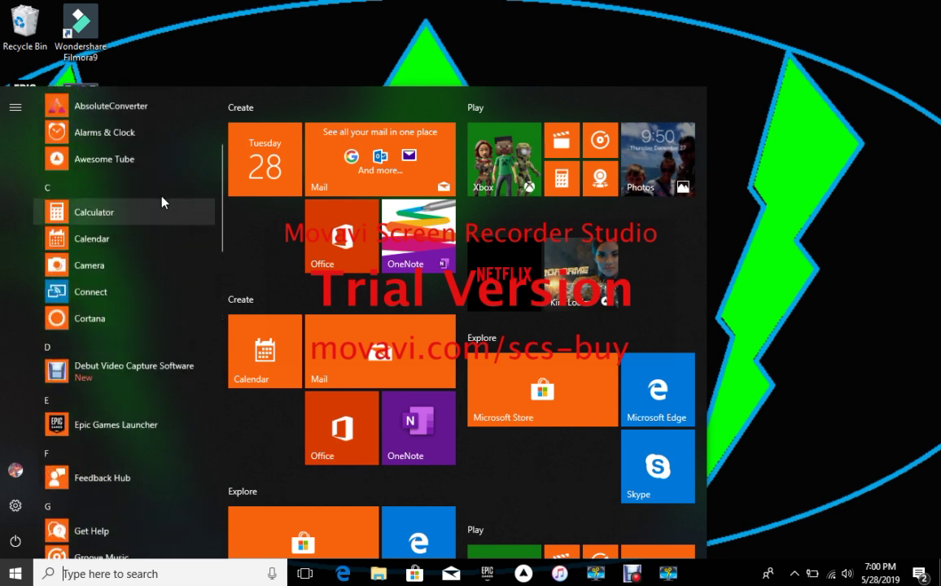
scroll(162, 202, up, 3)
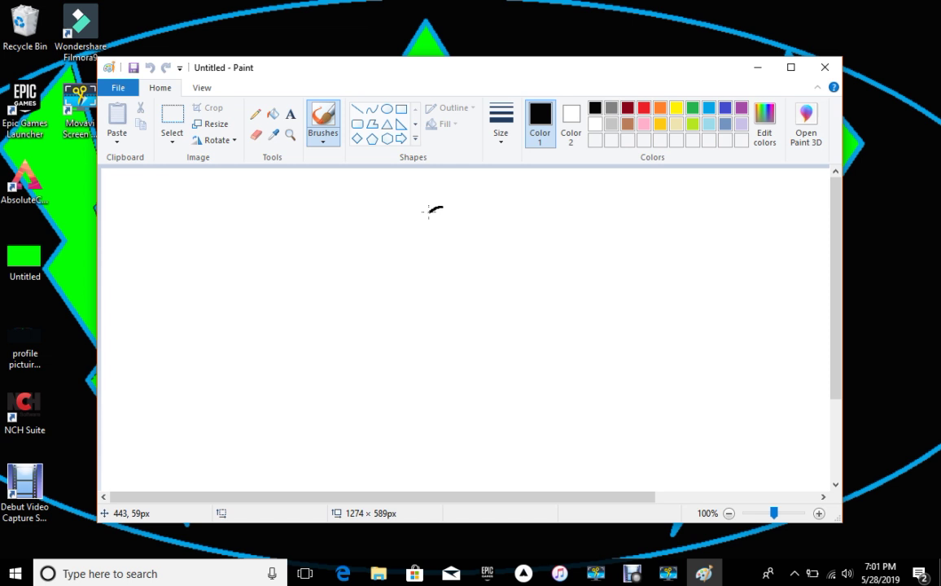
- Brush four black looping curves near the top centre of the canvas
drag(428, 214, 414, 227)
mouse_move(410, 289)
mouse_down()
mouse_move(430, 297)
mouse_move(477, 245)
mouse_move(459, 241)
mouse_move(451, 214)
mouse_move(505, 237)
mouse_move(510, 281)
mouse_up()
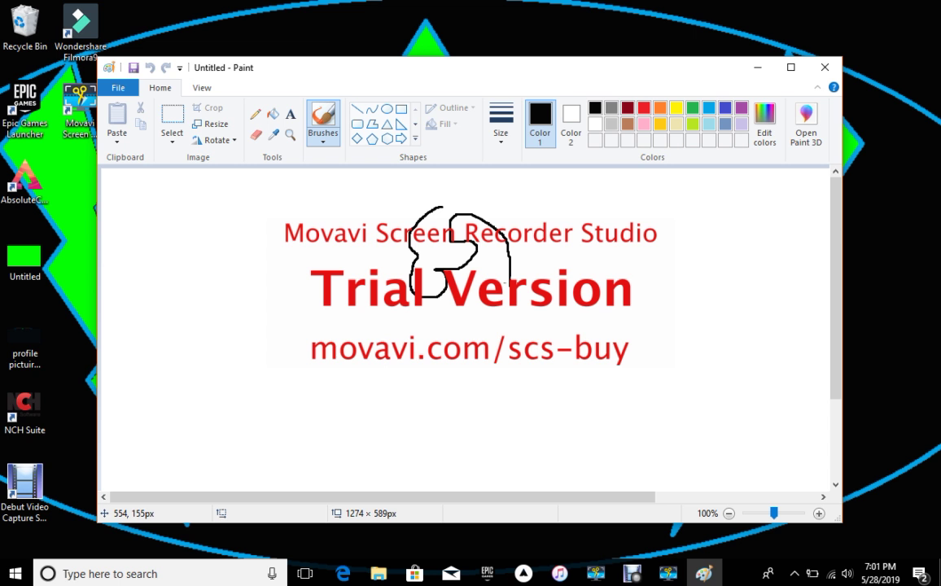
mouse_move(510, 283)
mouse_down()
mouse_move(497, 196)
mouse_move(567, 246)
mouse_up()
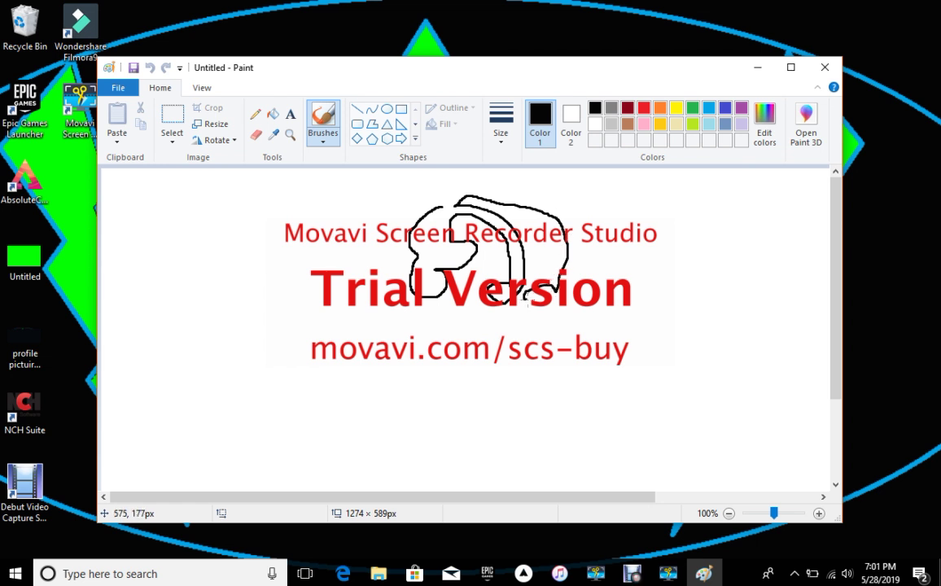
mouse_move(525, 295)
mouse_down()
mouse_move(598, 232)
mouse_move(448, 175)
mouse_move(431, 207)
mouse_move(434, 243)
mouse_up()
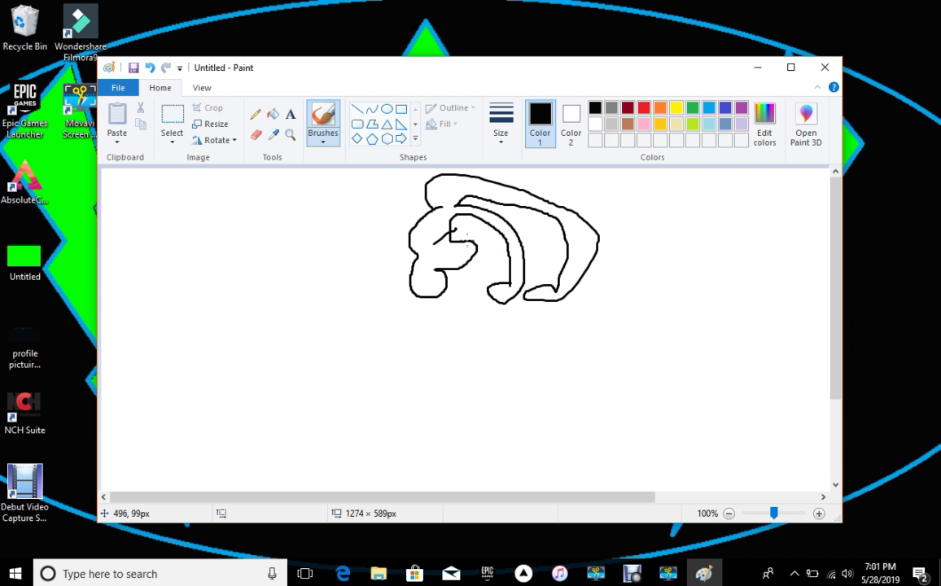
click(257, 135)
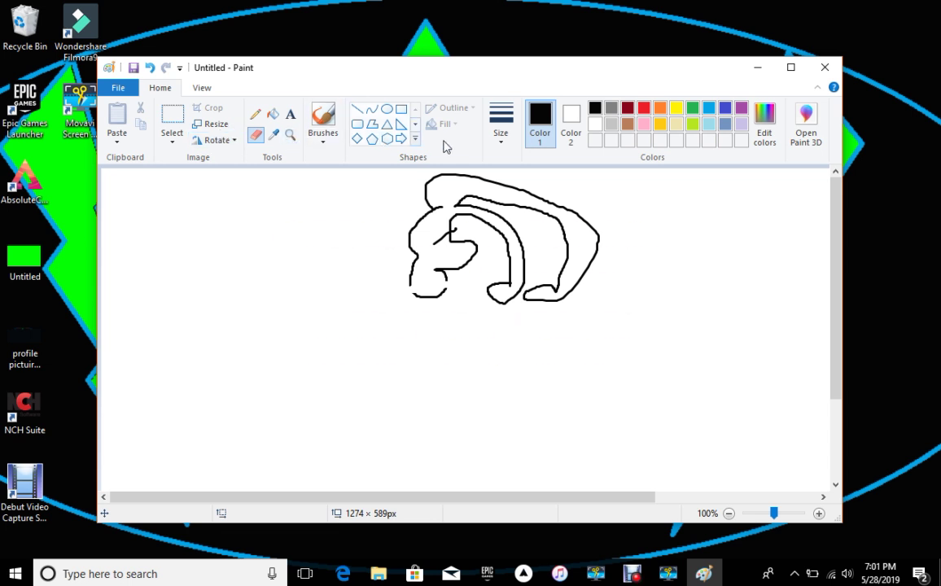
- Erase parts of the black doodle strokes using a thicker size
click(500, 130)
click(531, 230)
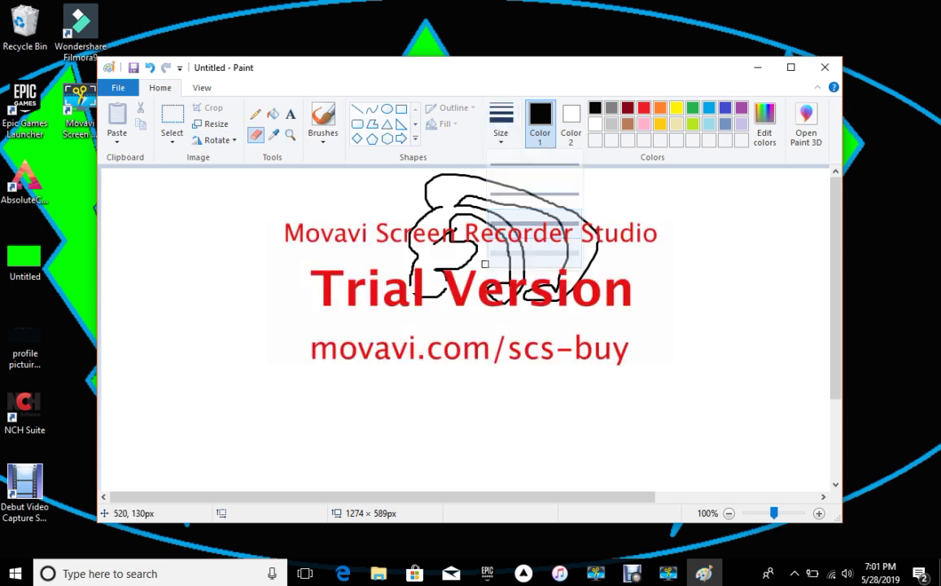
mouse_move(485, 263)
mouse_down()
mouse_move(452, 232)
mouse_move(376, 232)
mouse_move(399, 203)
mouse_move(438, 208)
mouse_move(485, 178)
mouse_up()
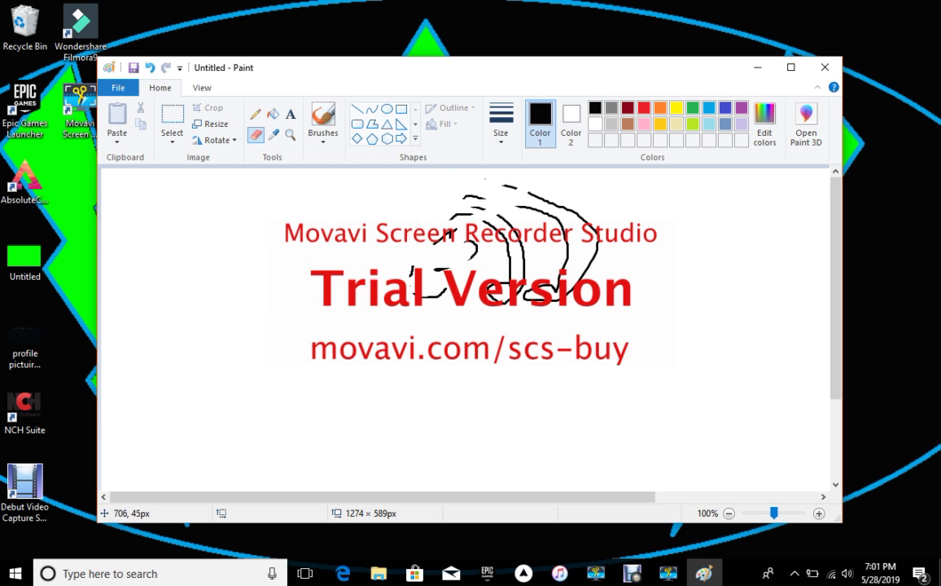
- Flood-fill the canvas black, then refill it white
click(571, 118)
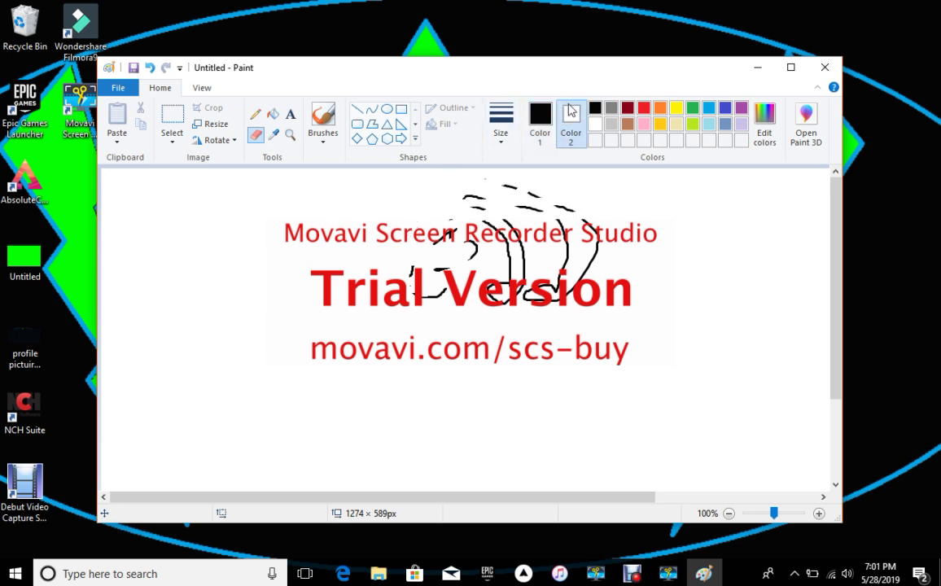
click(273, 114)
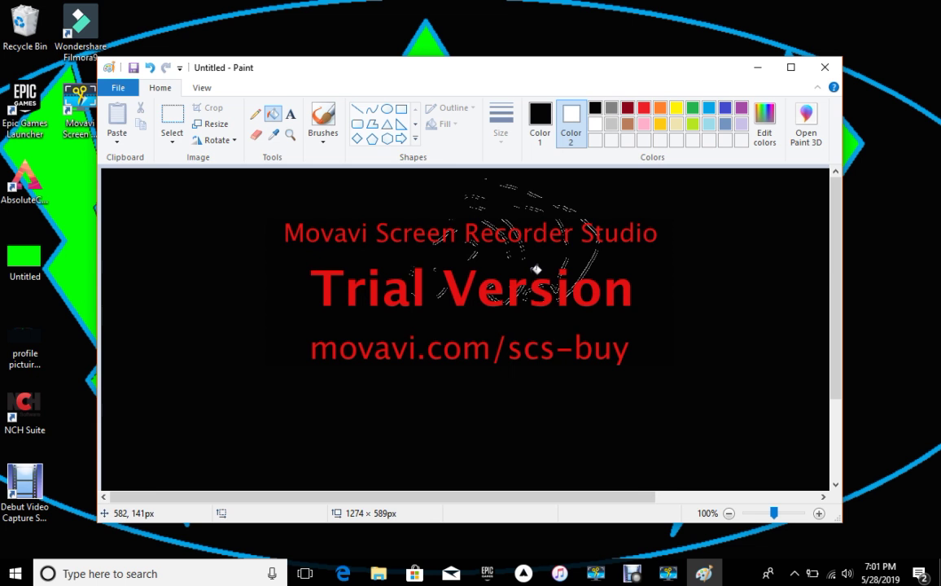
click(529, 263)
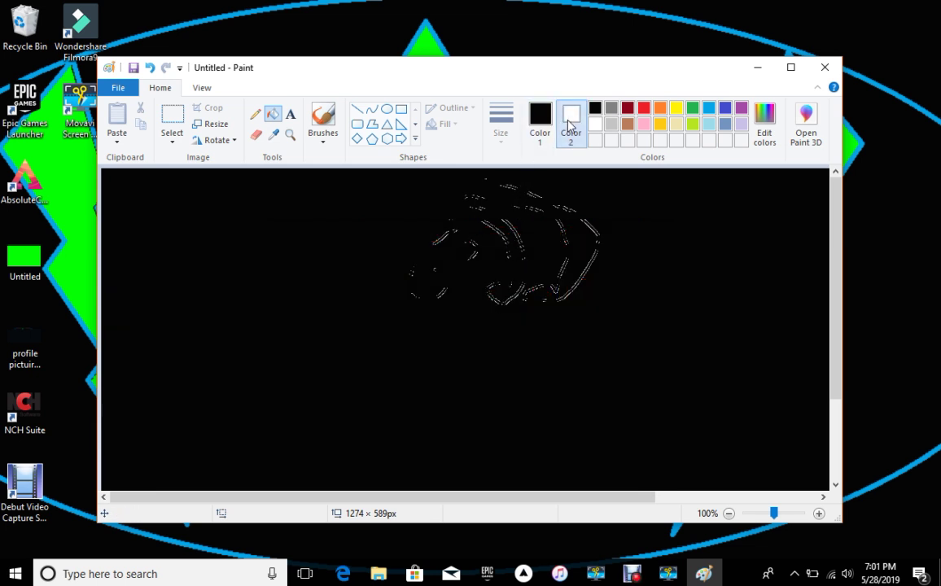
click(540, 122)
click(596, 124)
click(524, 253)
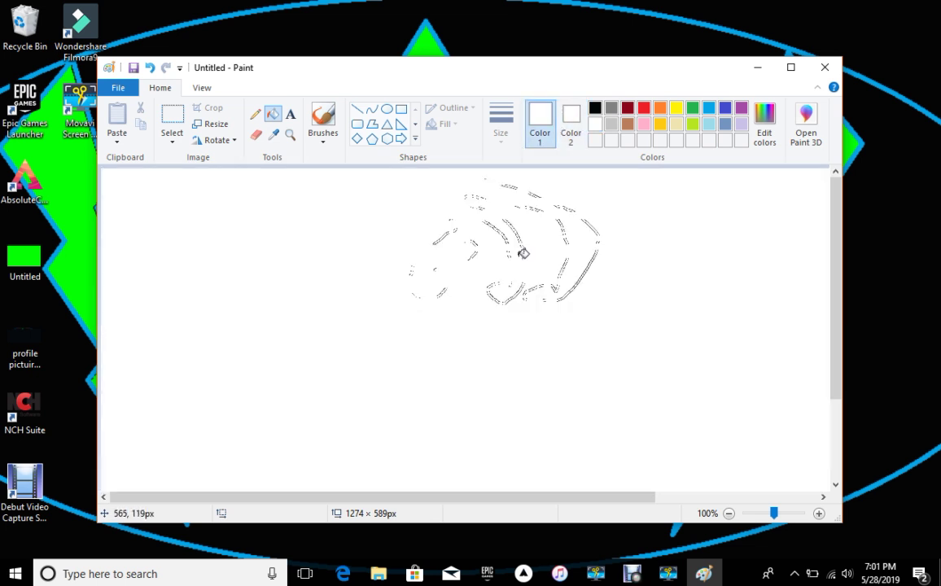
- Set both colours to black and flood the canvas black around the doodle
click(574, 134)
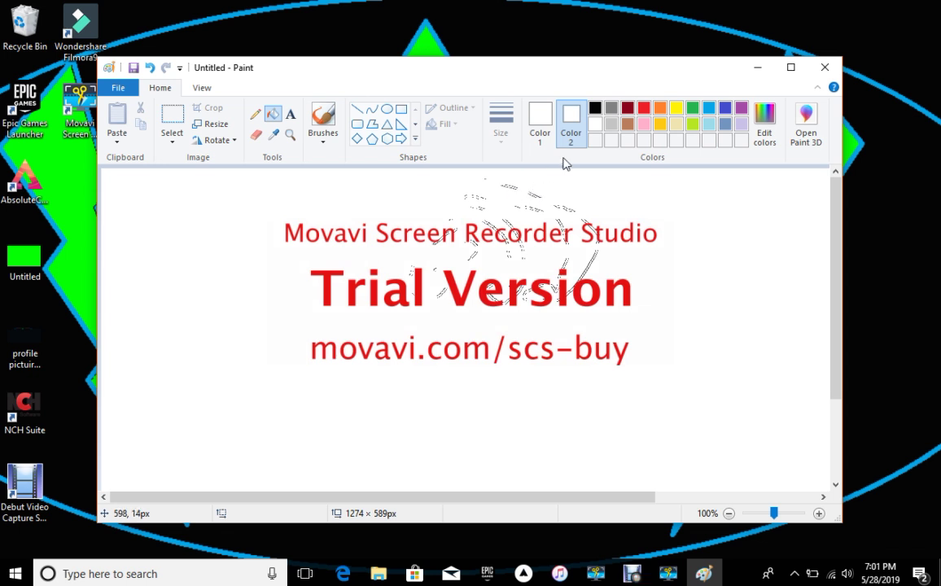
click(595, 108)
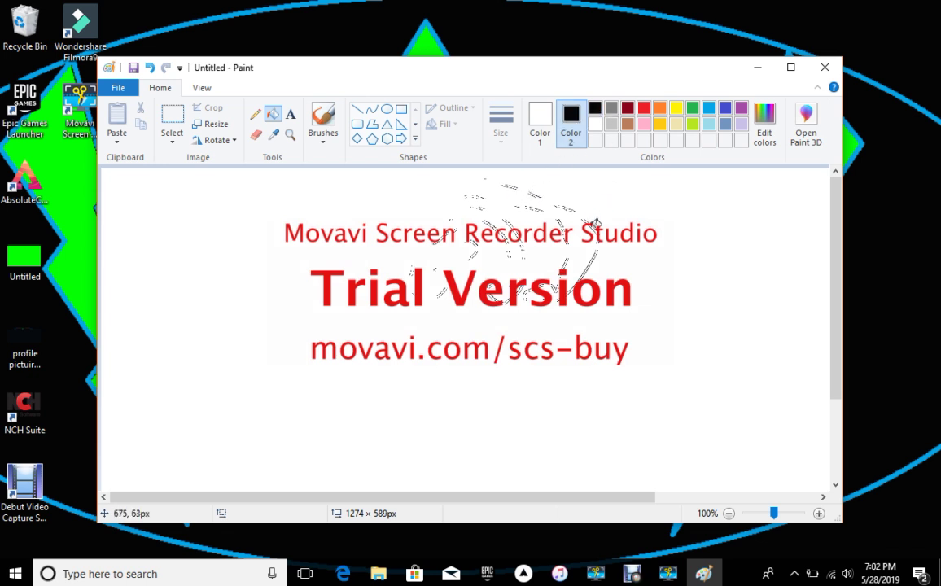
click(540, 118)
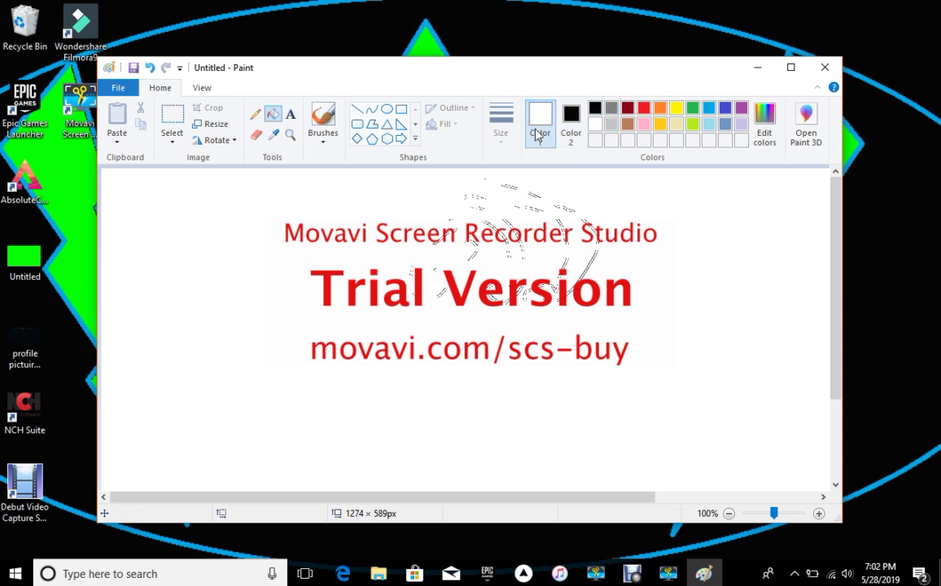
click(596, 109)
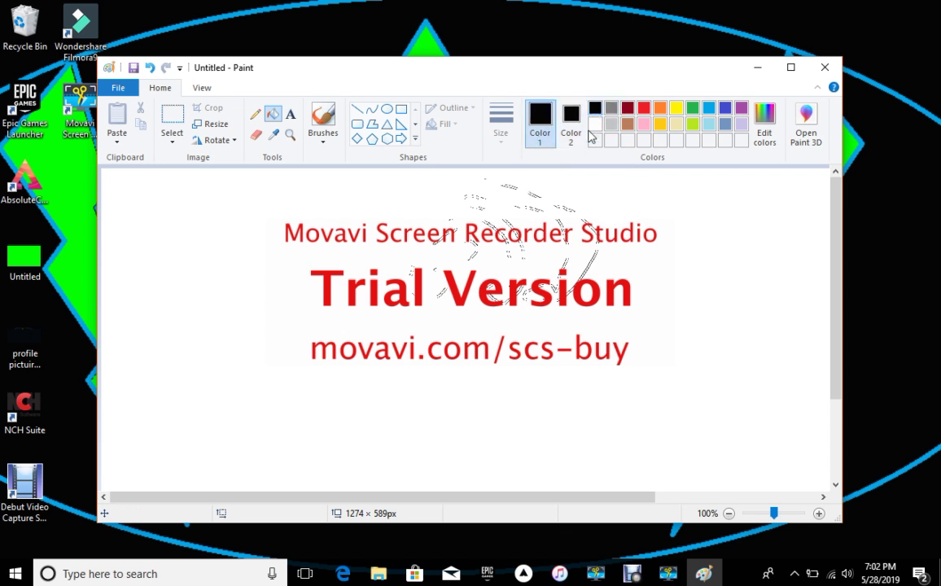
click(583, 205)
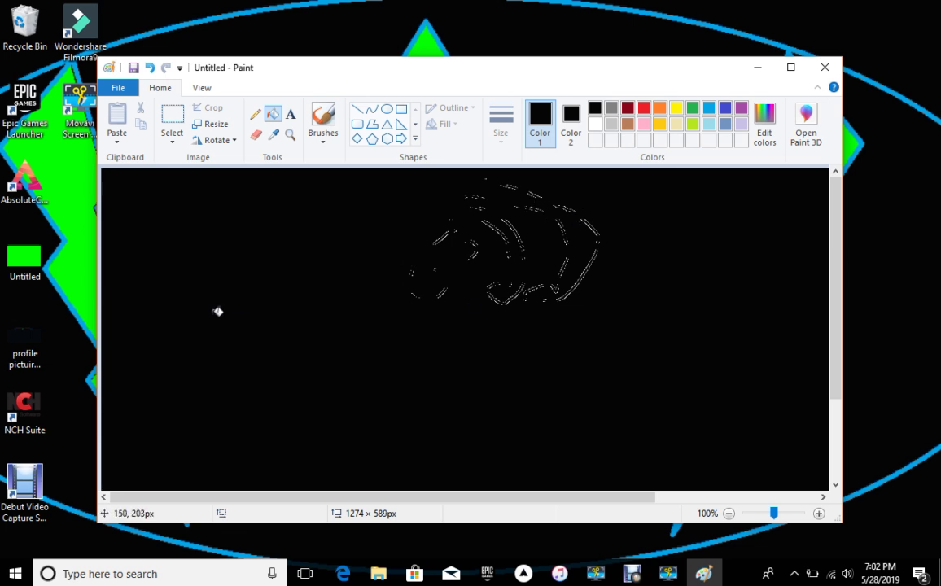
- Pencil the word 'Sub' in light blue below the figure
click(709, 108)
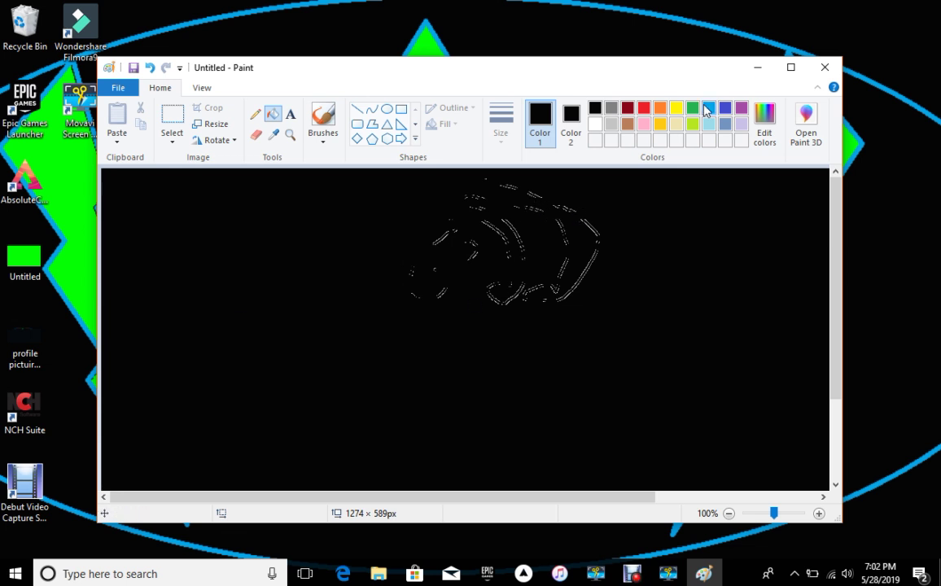
click(255, 114)
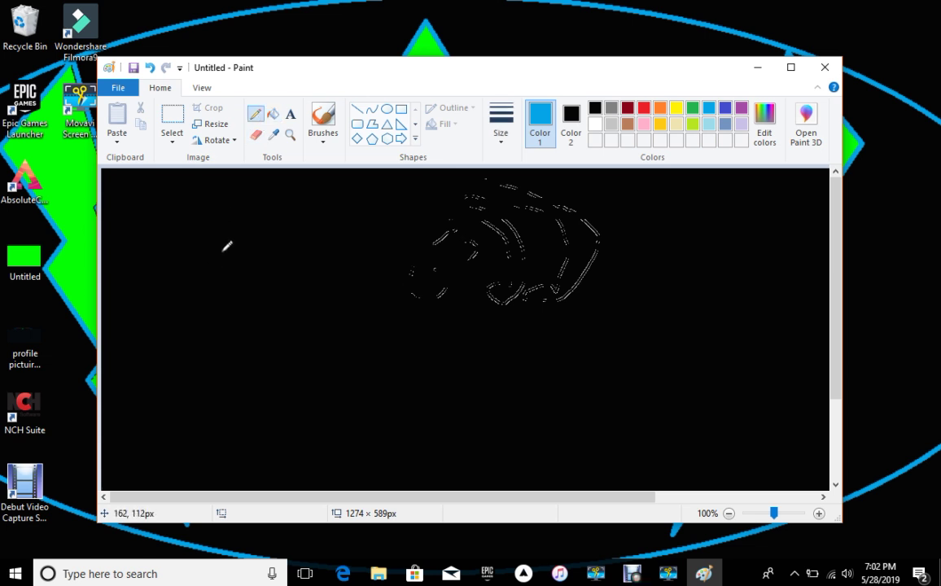
mouse_move(325, 296)
mouse_down()
mouse_move(181, 328)
mouse_move(234, 412)
mouse_up()
drag(320, 362, 380, 391)
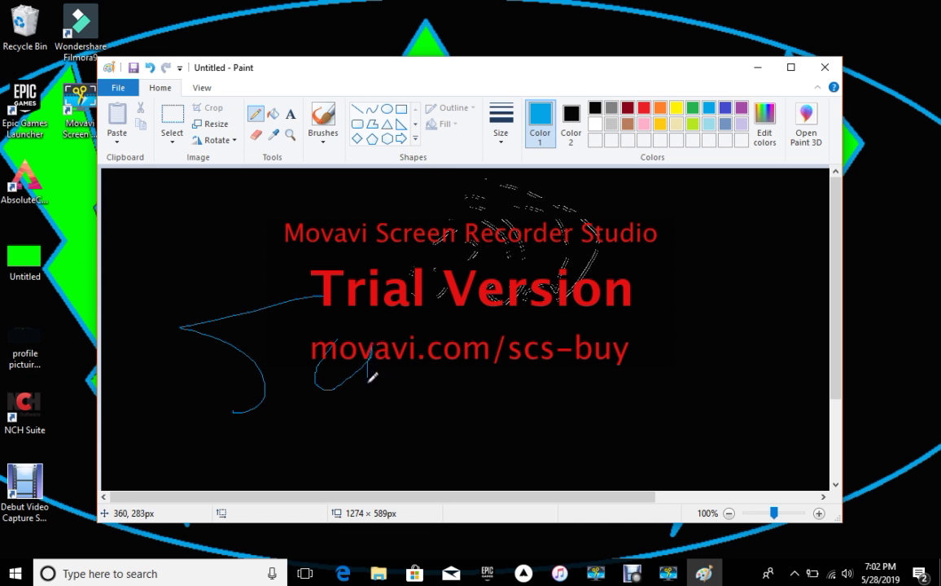
drag(429, 324, 422, 364)
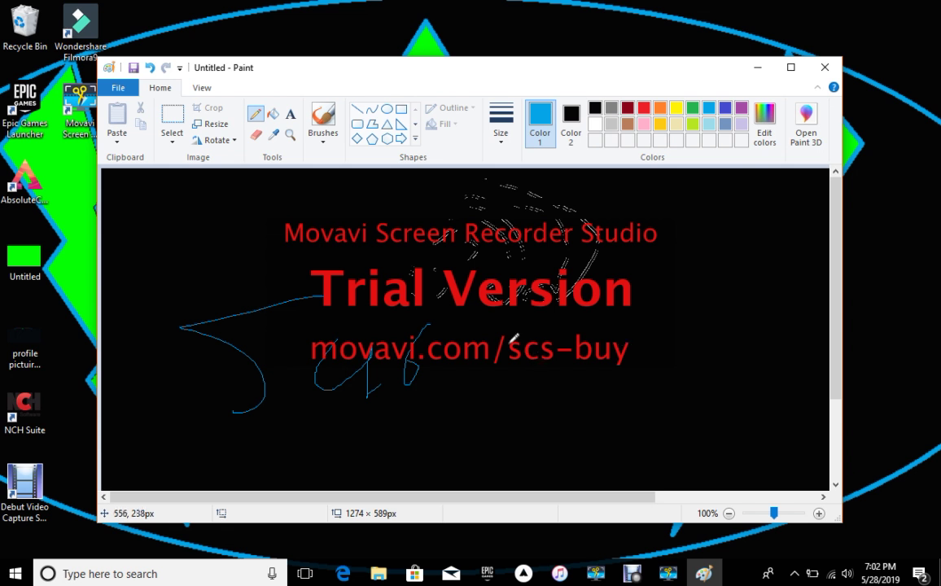
- Pencil the word 'Like' beside 'Sub' to finish the text
mouse_move(523, 330)
mouse_down()
mouse_move(514, 381)
mouse_move(560, 383)
mouse_up()
drag(579, 358, 581, 387)
mouse_move(604, 352)
mouse_down()
mouse_move(613, 411)
mouse_move(692, 396)
mouse_up()
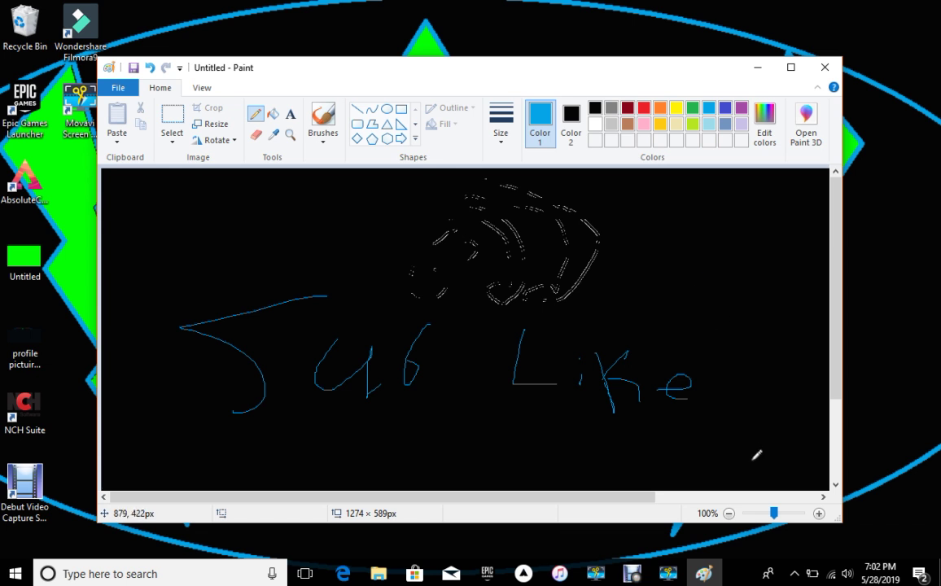
- Close Paint, discarding the unsaved Sub Like drawing
click(825, 67)
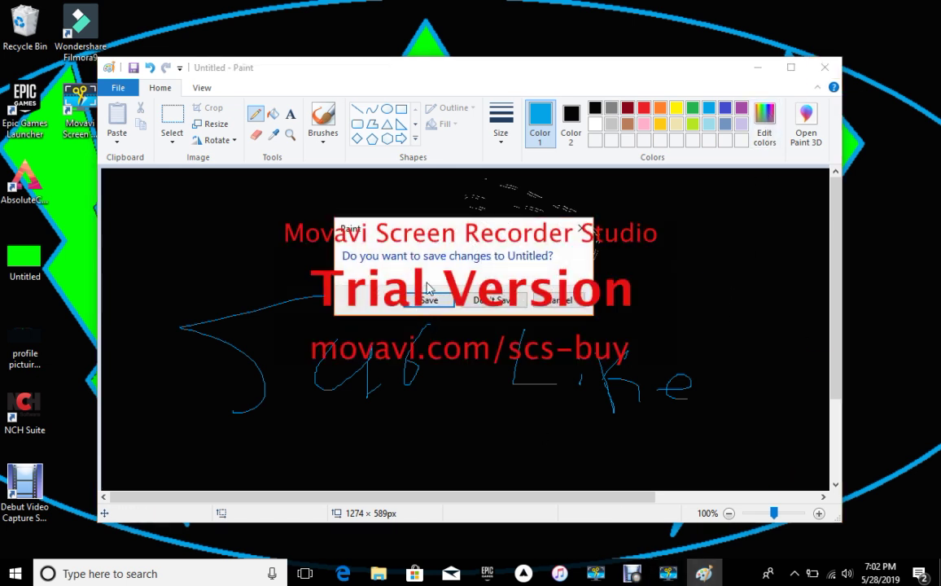
click(493, 300)
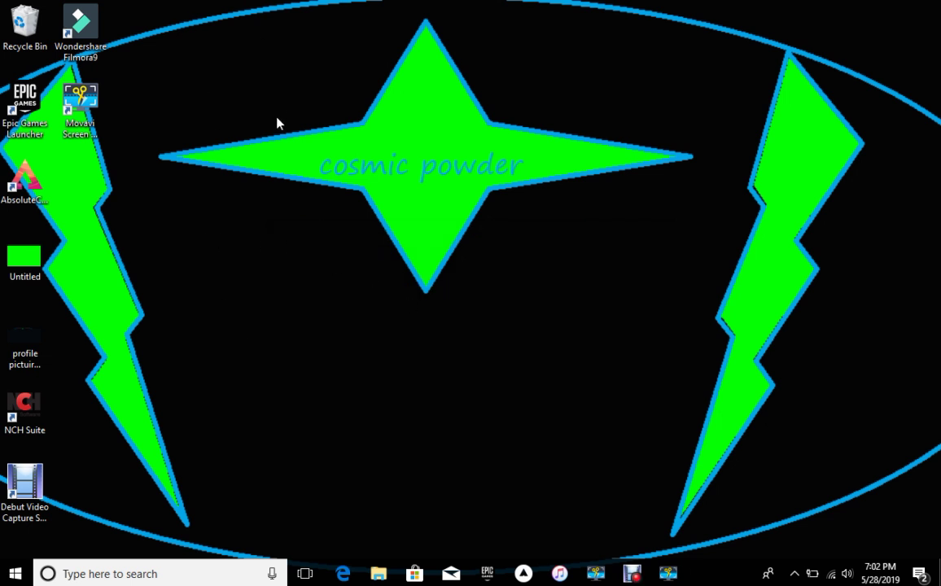
- Exit Debut Video Capture, decline the optional programs, and show the Movavi capture window
click(632, 573)
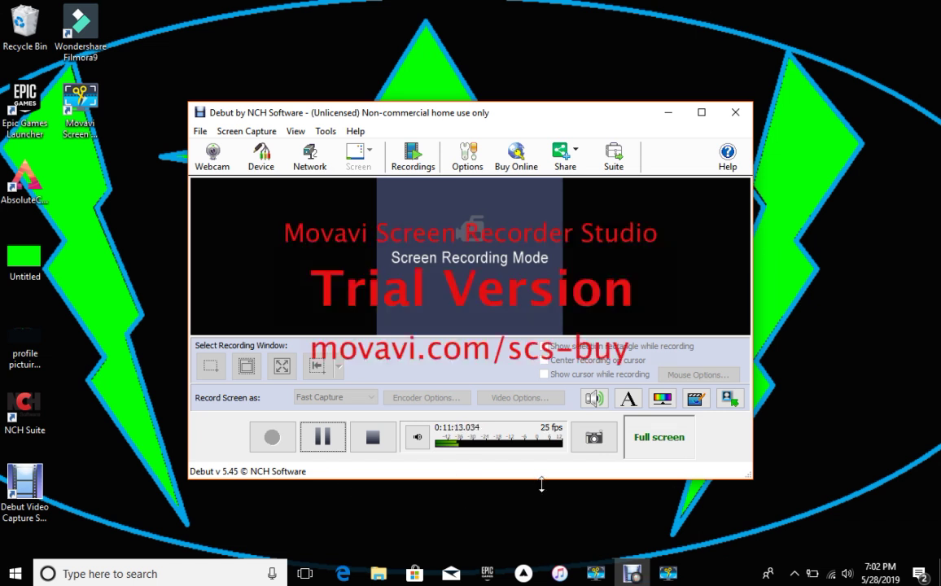
click(733, 112)
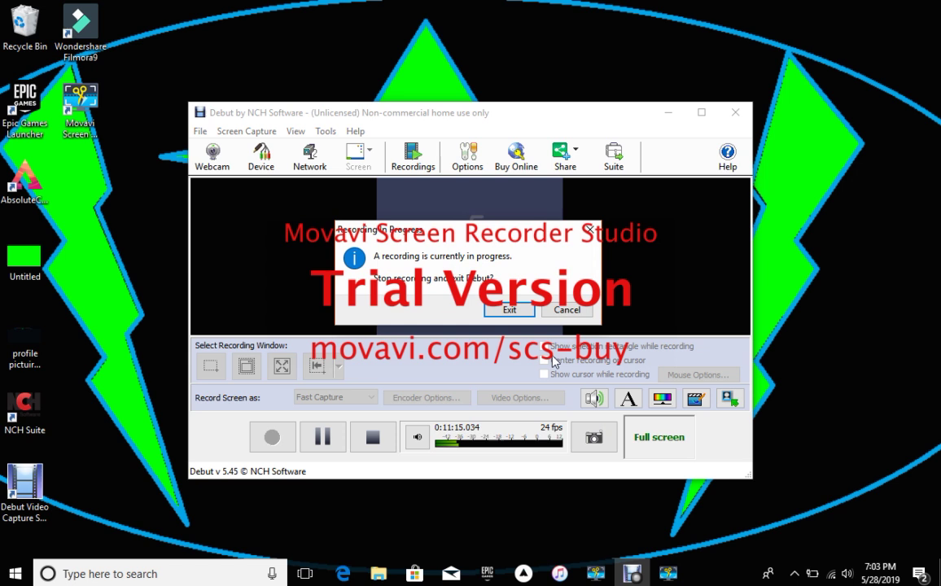
click(510, 310)
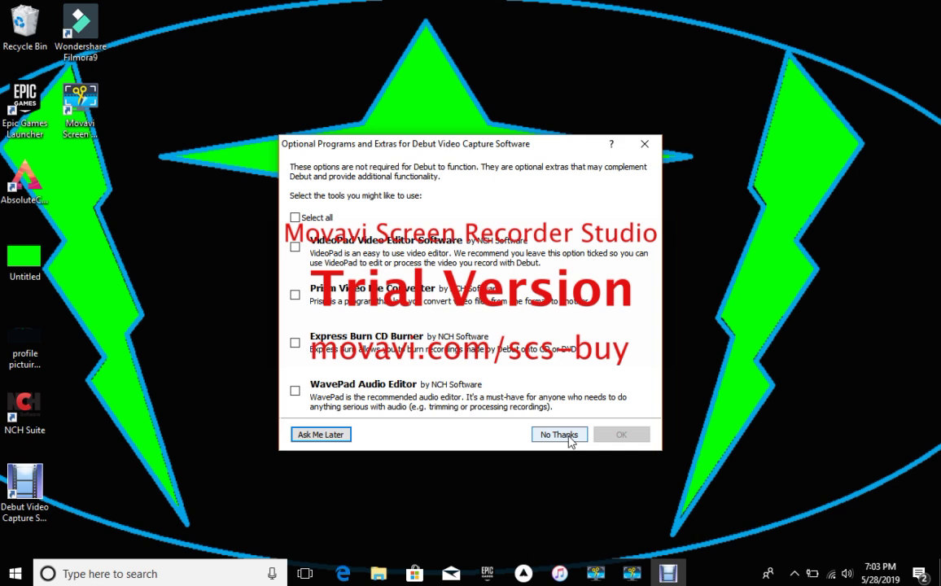
click(560, 434)
click(631, 573)
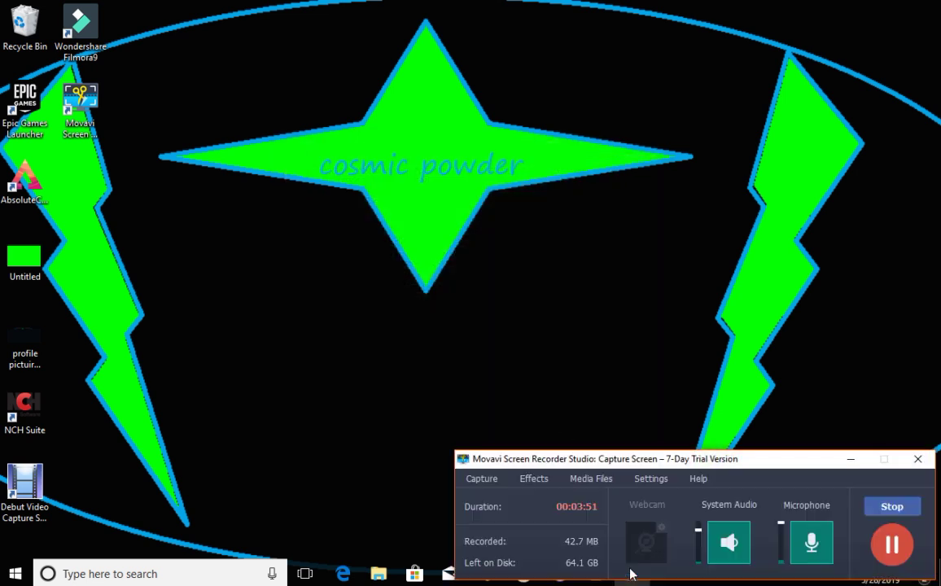